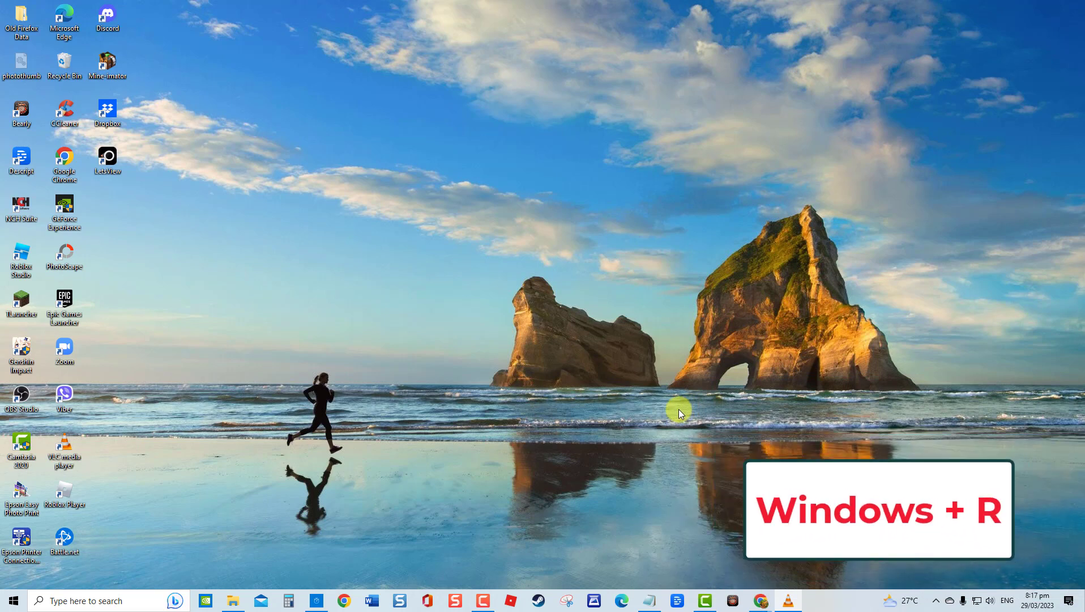
Step: Open Control Panel via the Run box, viewed by category
key(super+r)
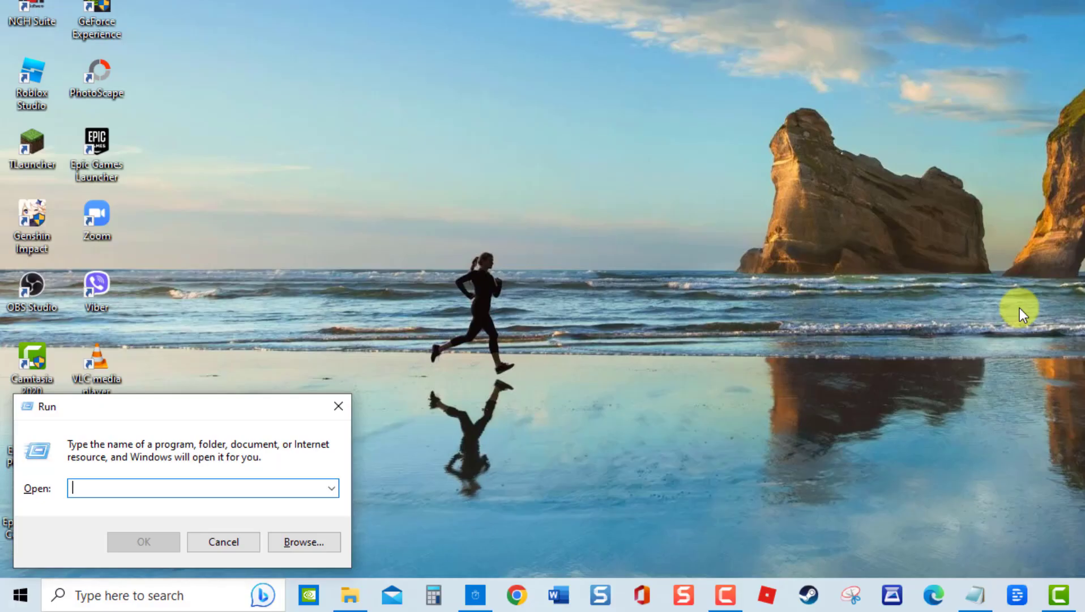
text(control panel)
key(Return)
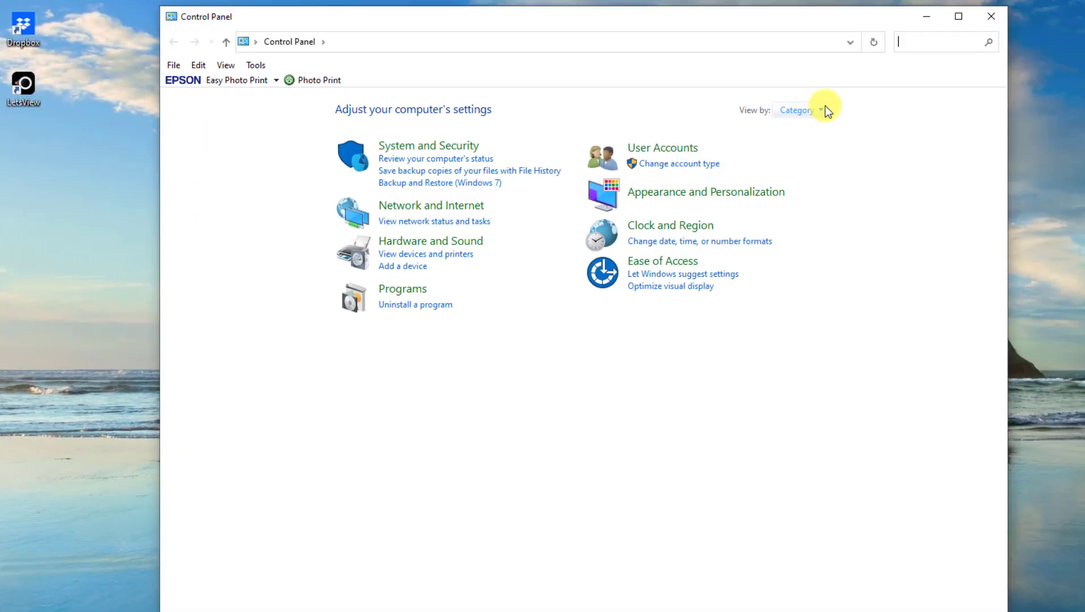
click(718, 153)
click(736, 171)
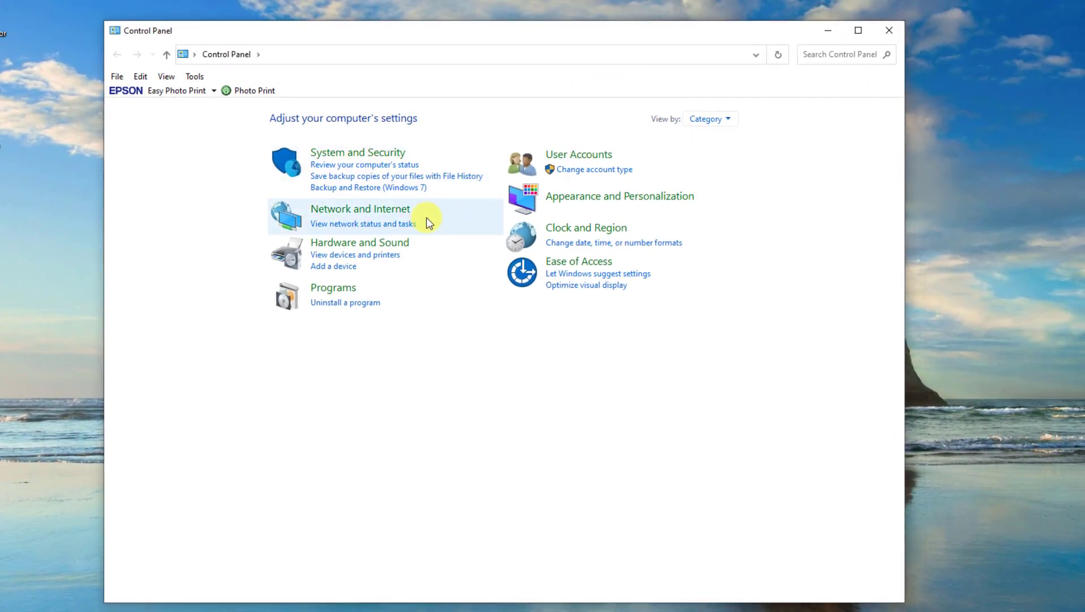
Step: Turn off fast startup in the power button settings, save, and close the window
click(395, 242)
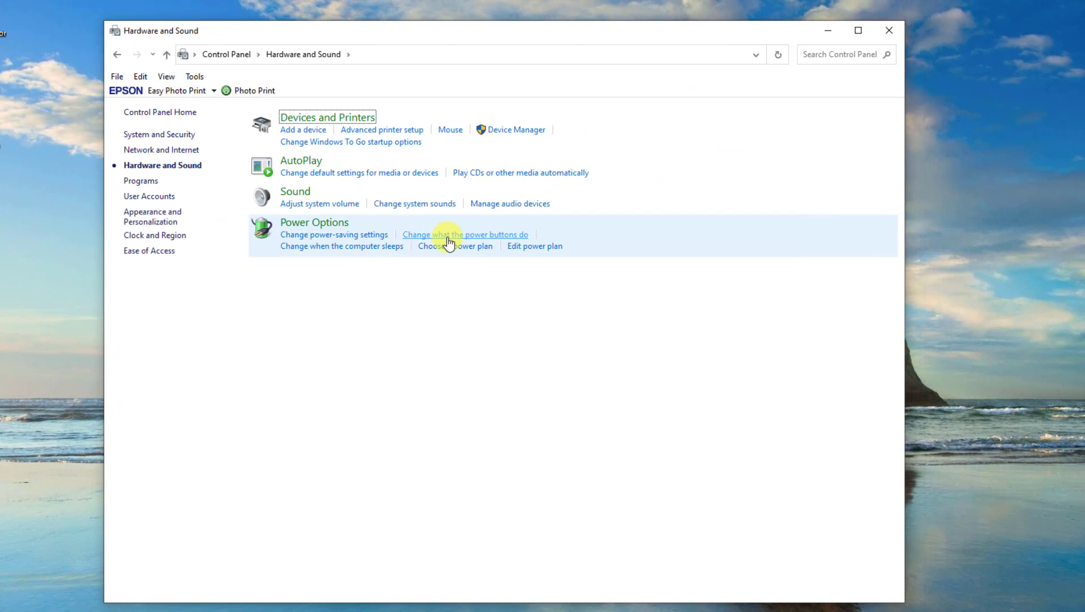
click(448, 235)
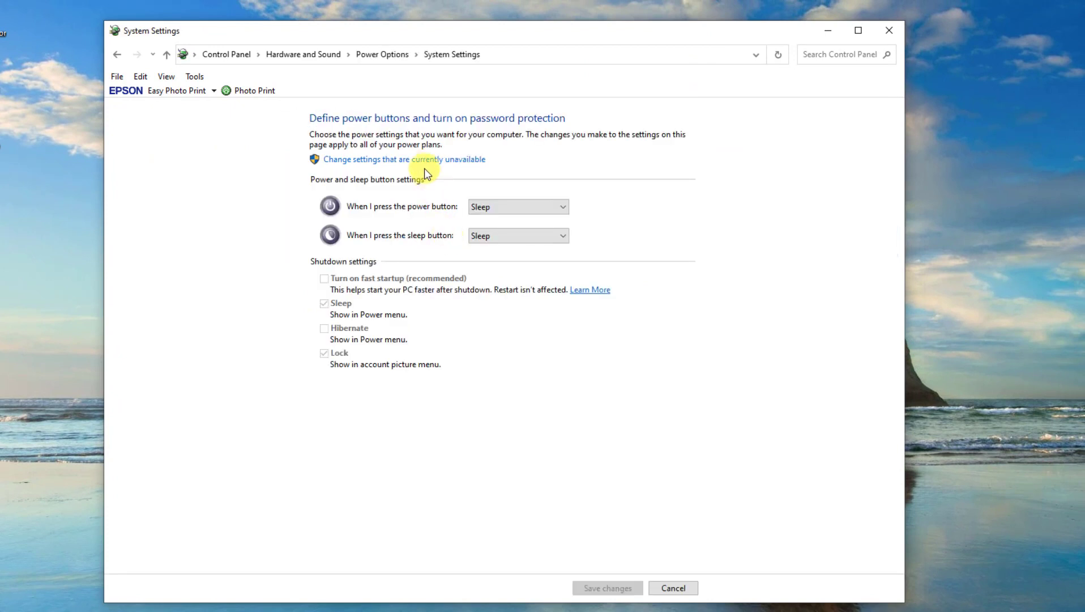
click(422, 160)
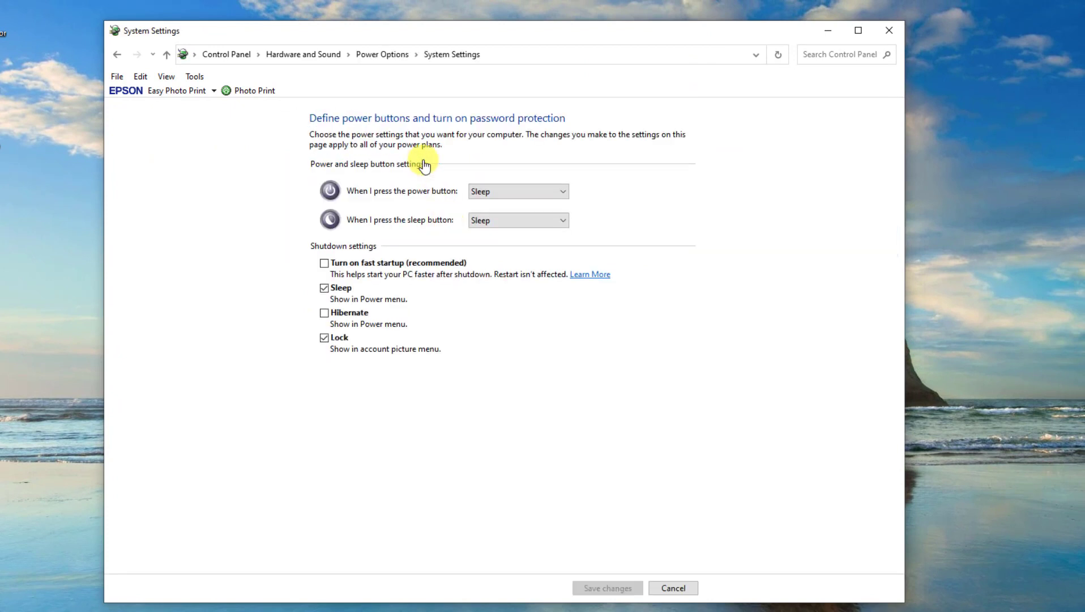
click(345, 264)
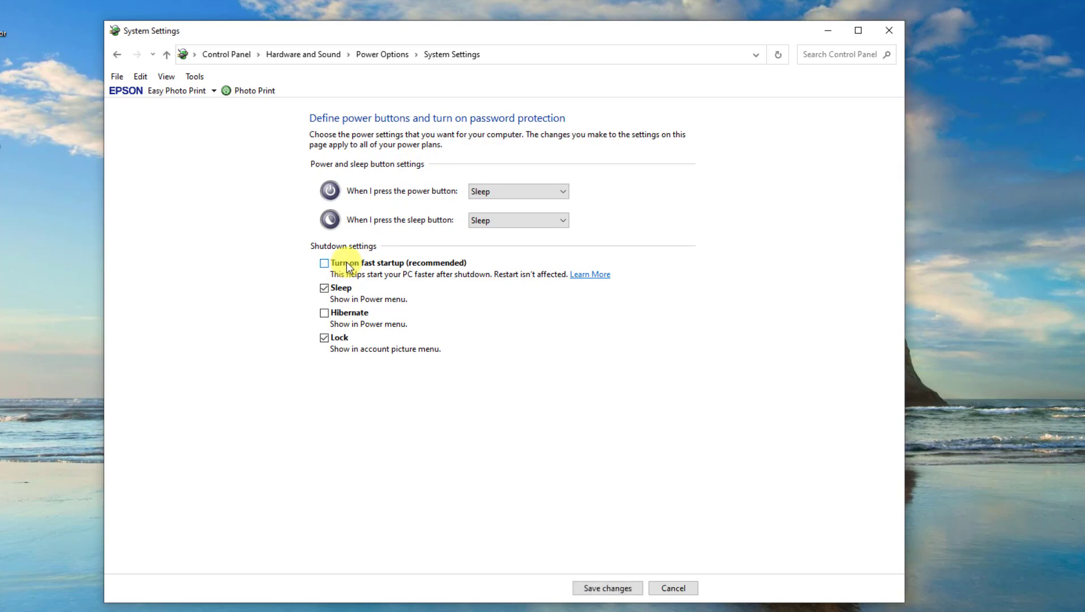
click(630, 587)
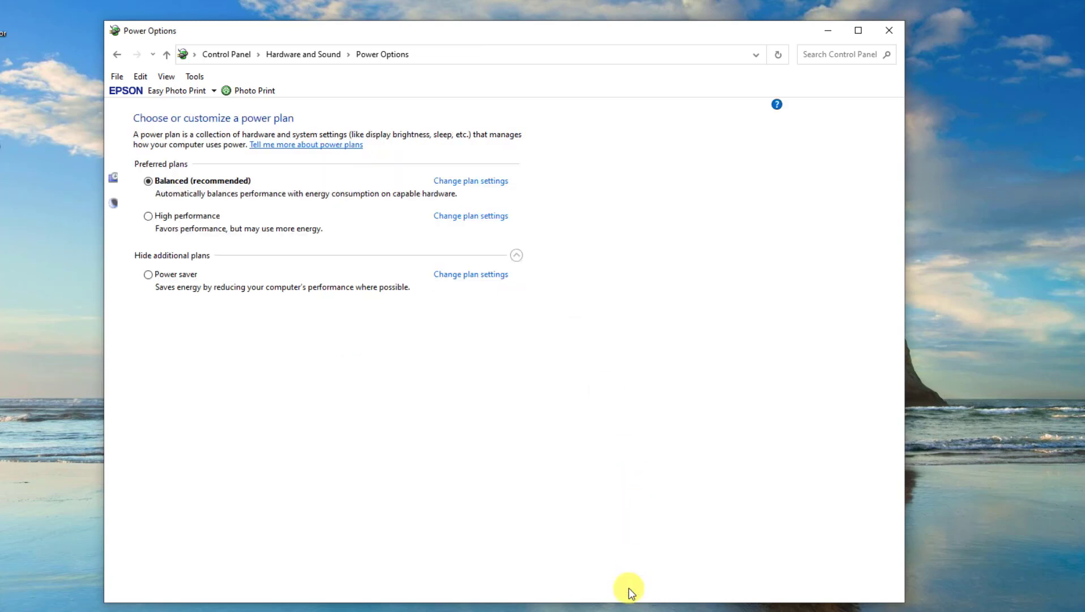
click(885, 34)
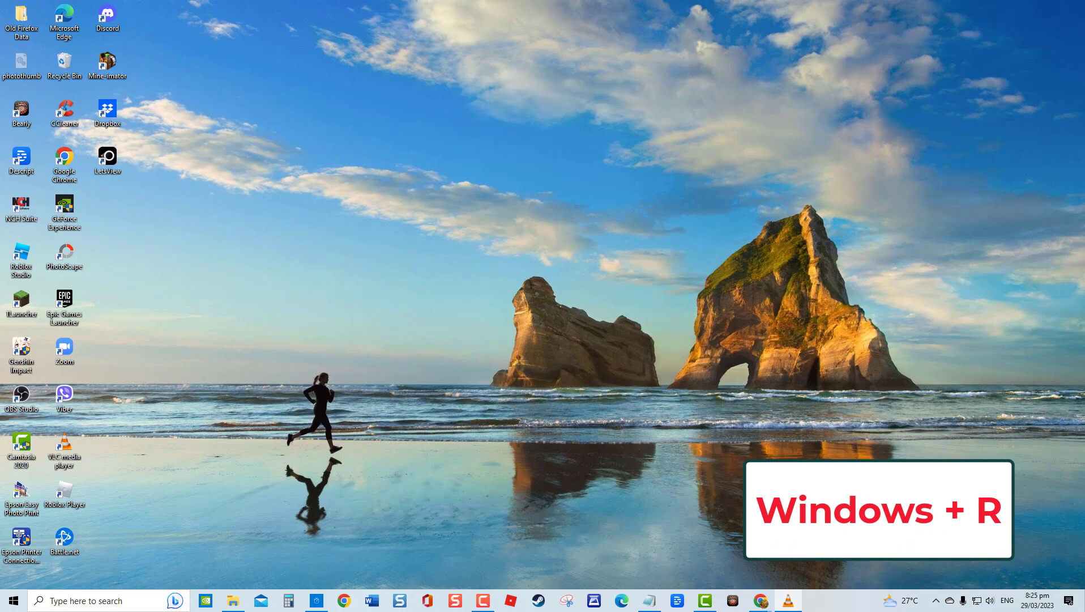
Step: Launch Device Manager with devmgmt.msc from the Run box
key(super+r)
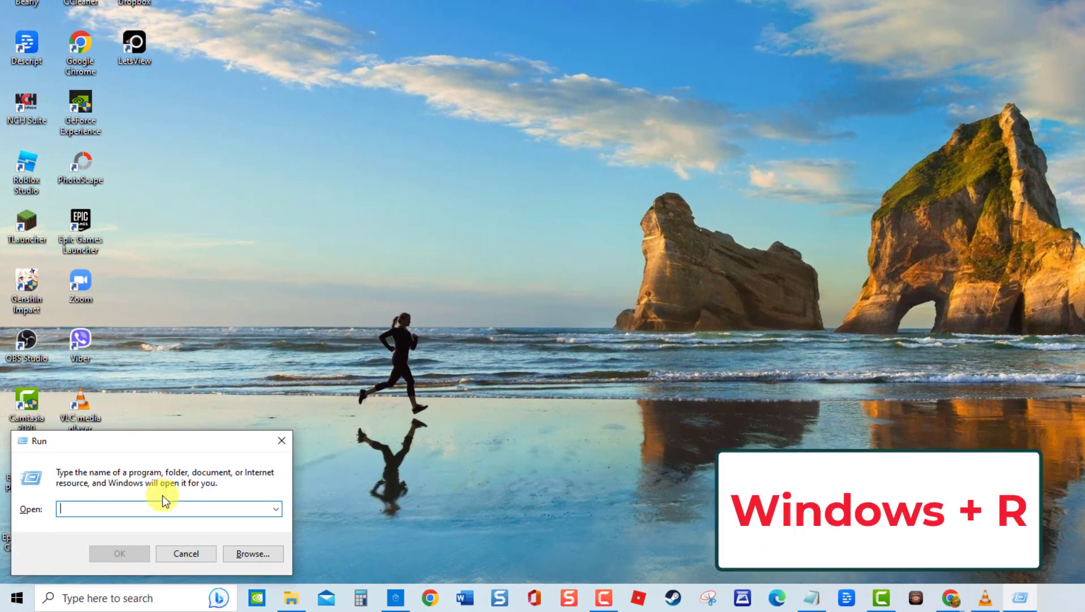
text(devmgmt.msc)
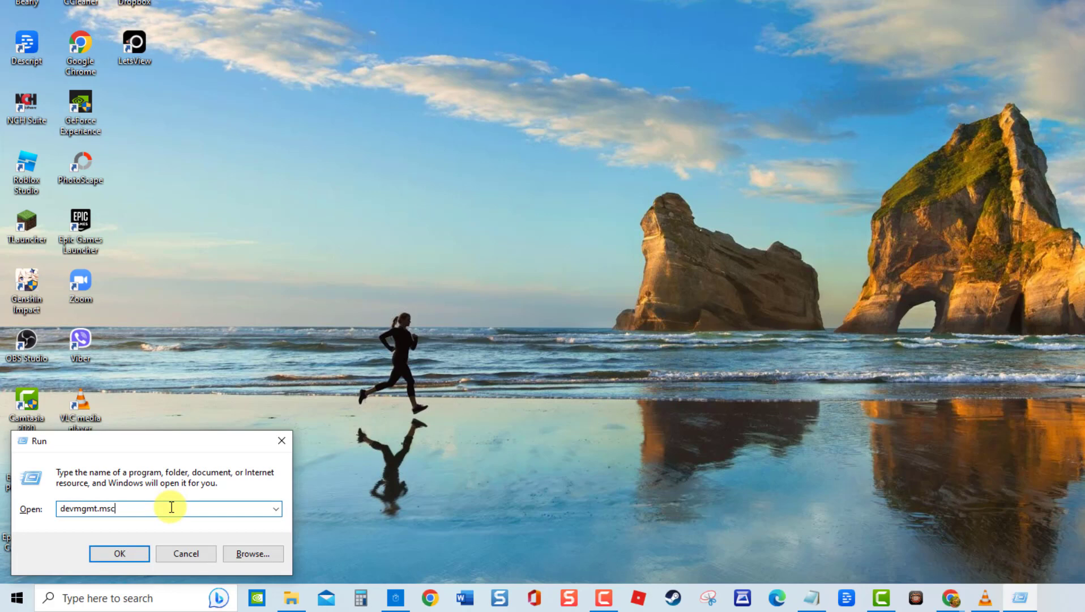
key(Return)
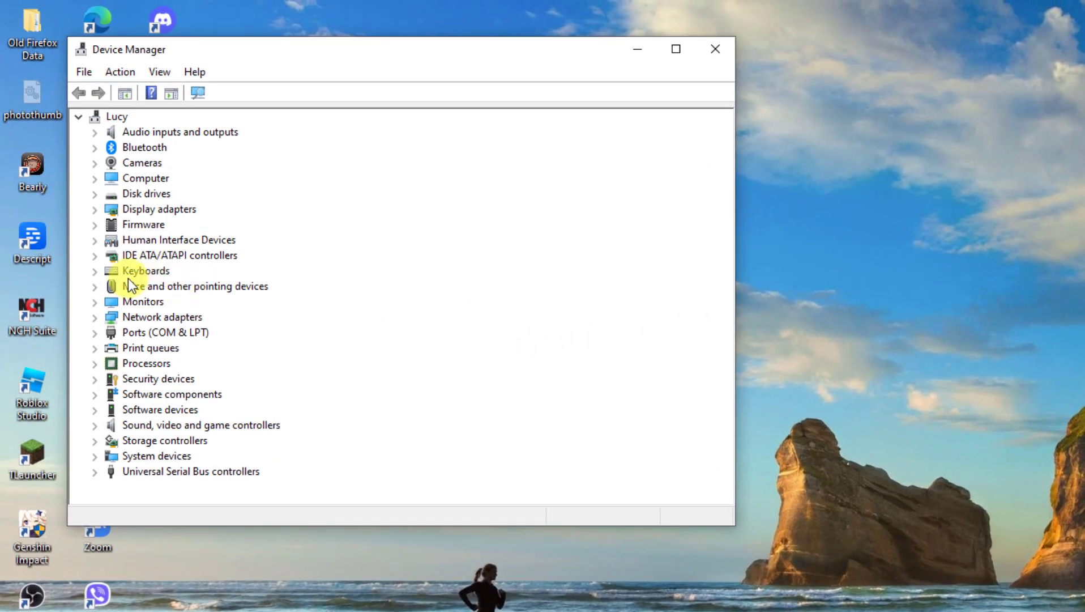
Step: Uninstall the TUF GAMING M5 device listed under Keyboards
click(95, 271)
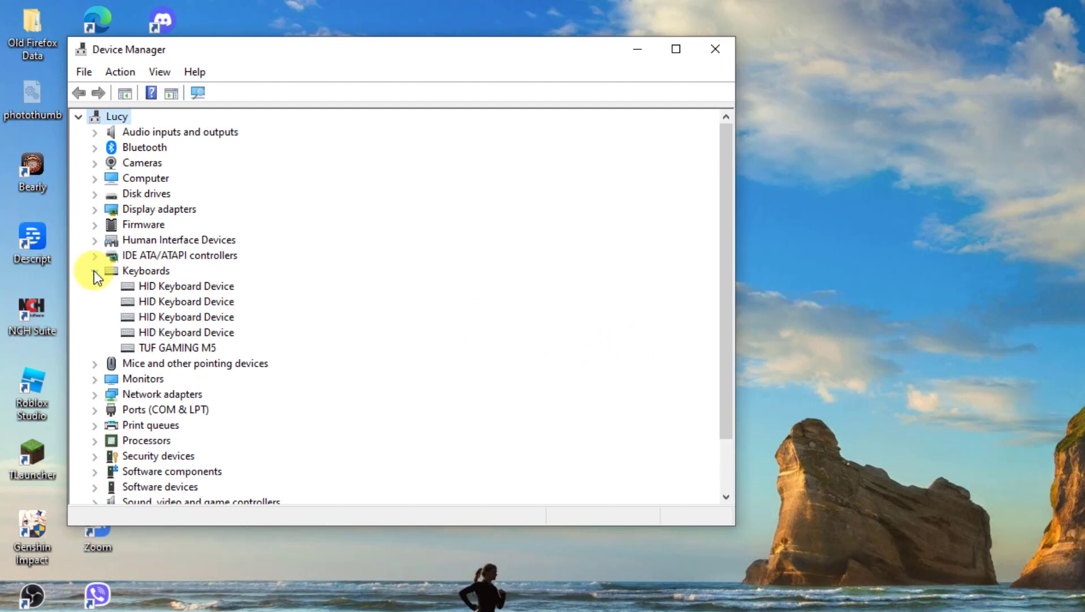
click(171, 345)
right_click(171, 345)
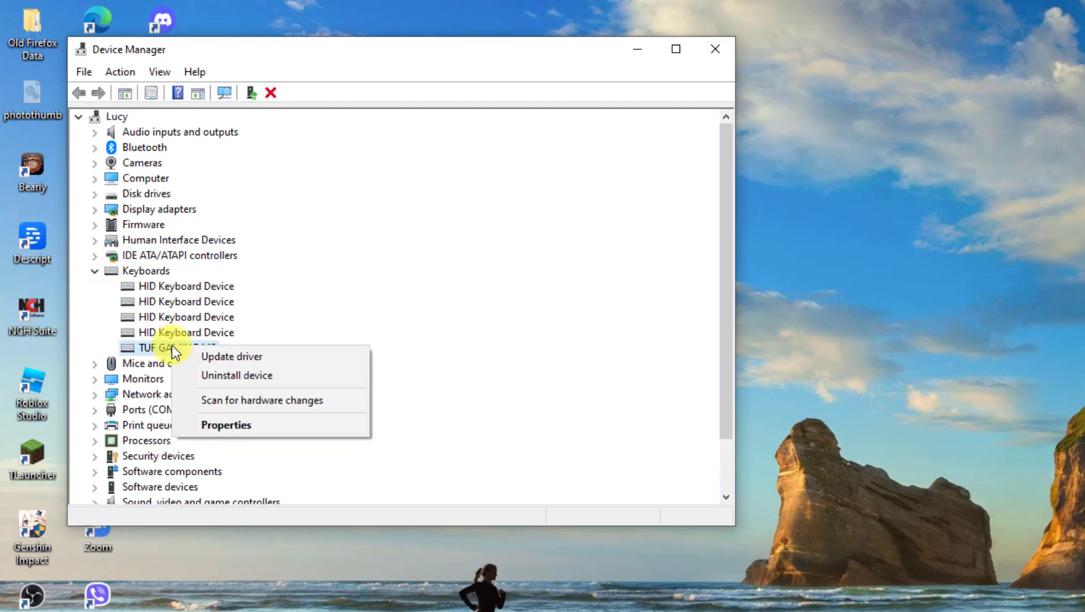
click(246, 374)
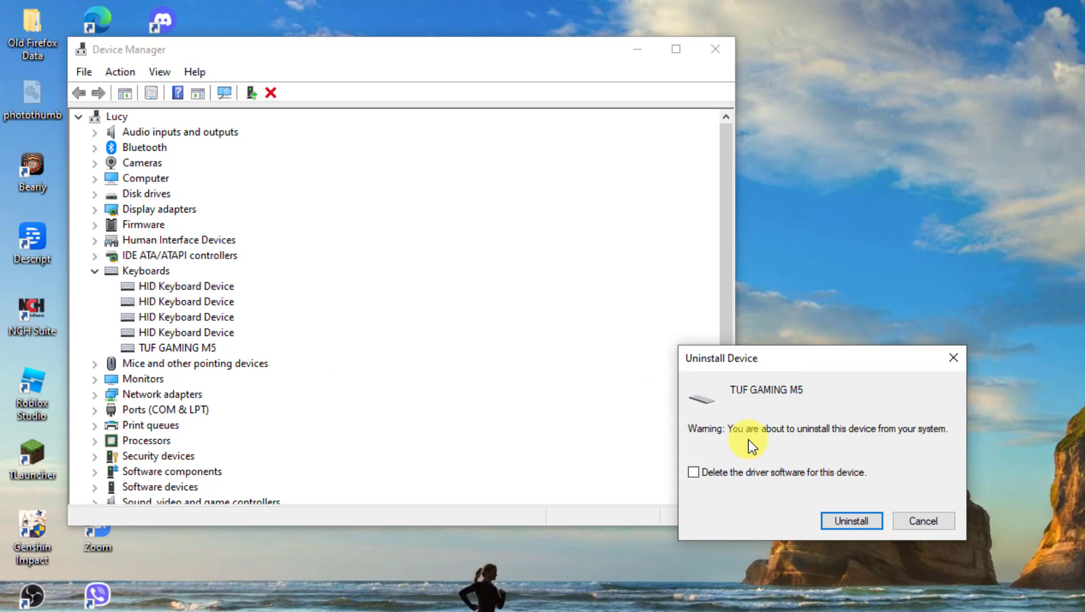
click(859, 522)
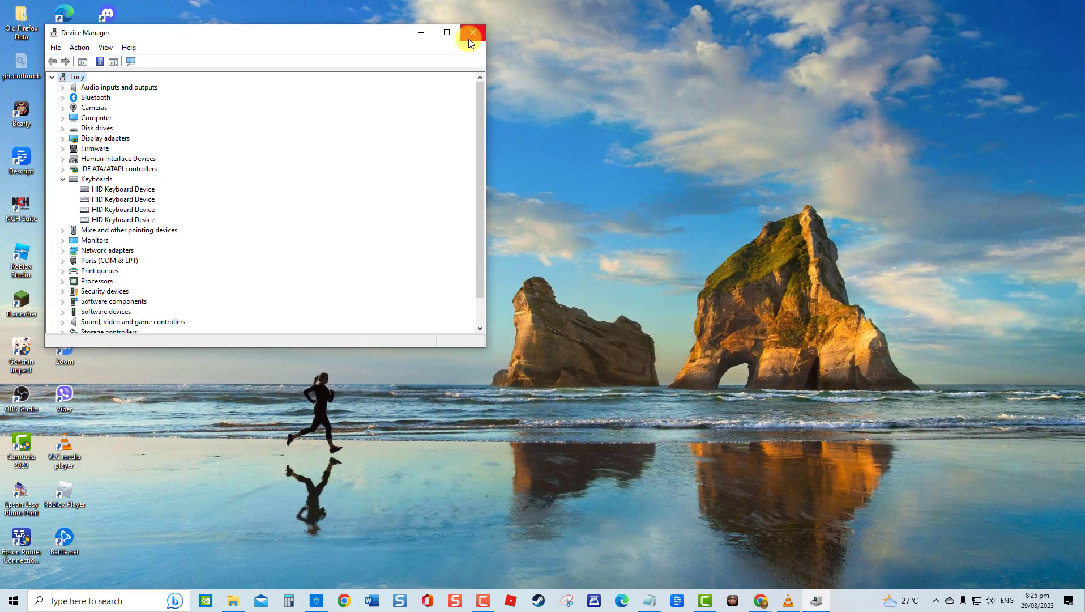
Step: Close Device Manager and restart the computer
click(476, 32)
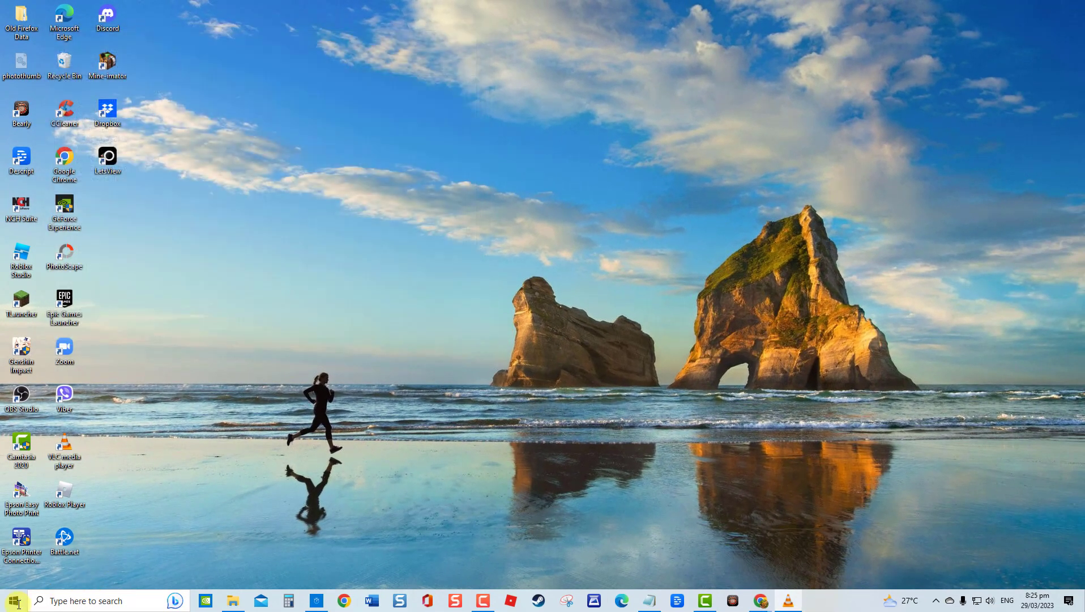
click(14, 601)
click(14, 583)
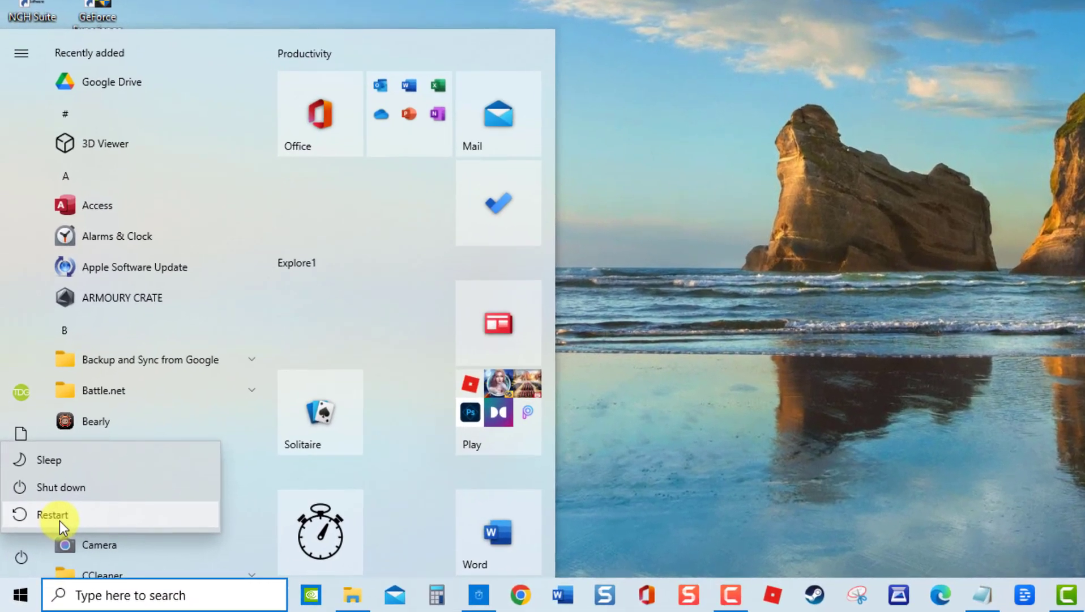
click(59, 520)
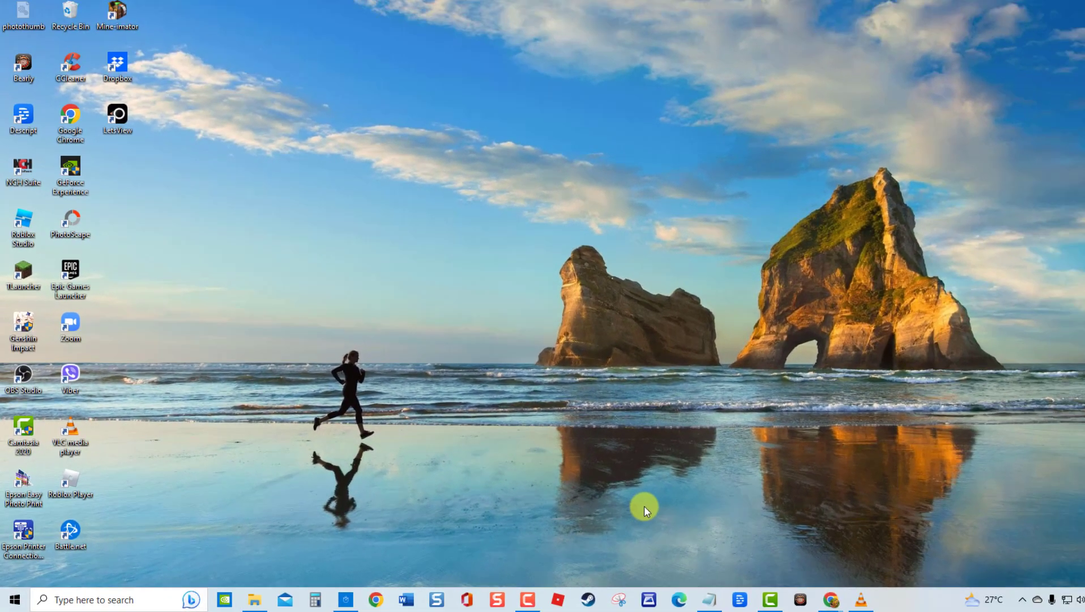
Step: Reopen Device Manager, scan for hardware changes to reinstall the keyboard, then close it
key(super+r)
text(devmgmt.msc)
key(Return)
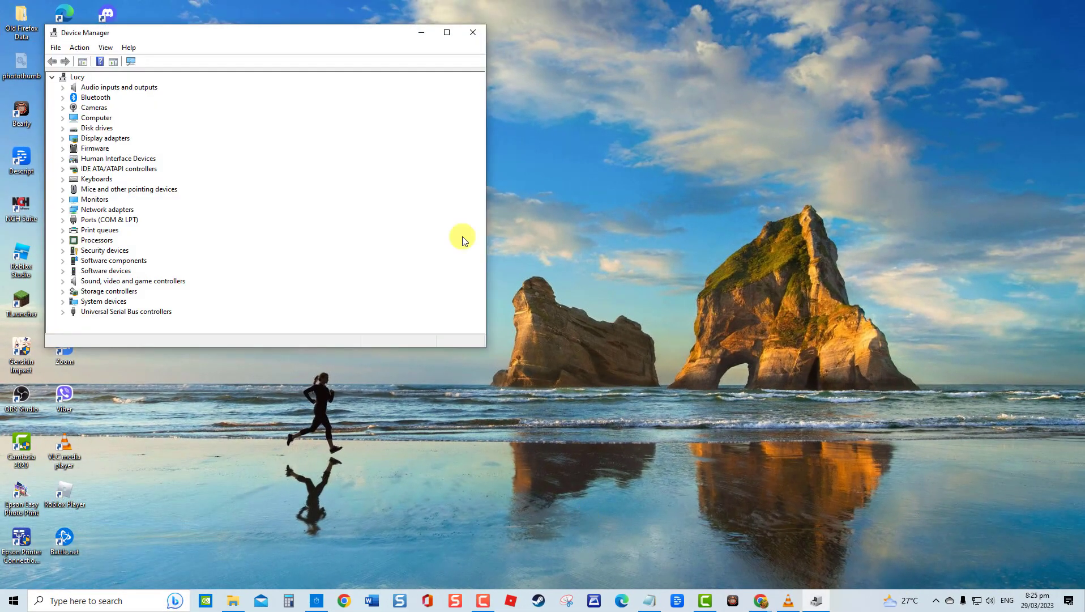
click(80, 48)
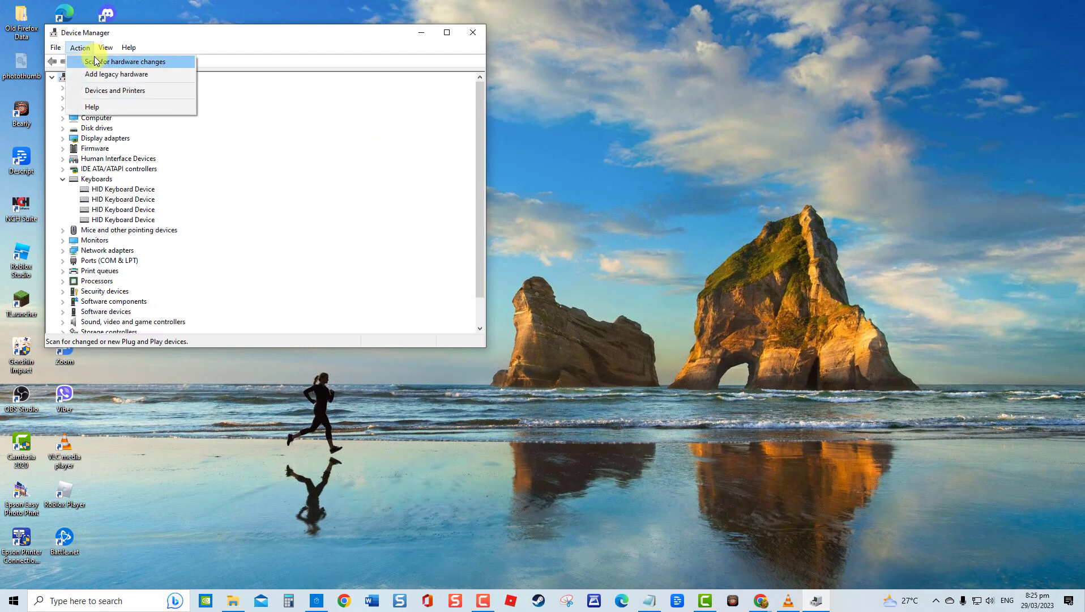
click(97, 62)
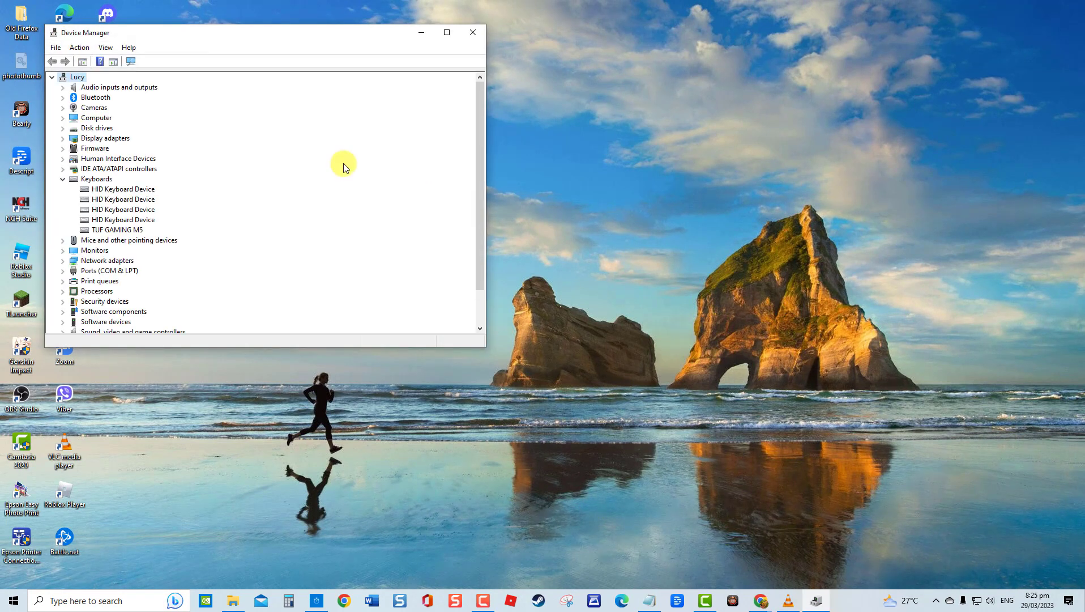
click(470, 35)
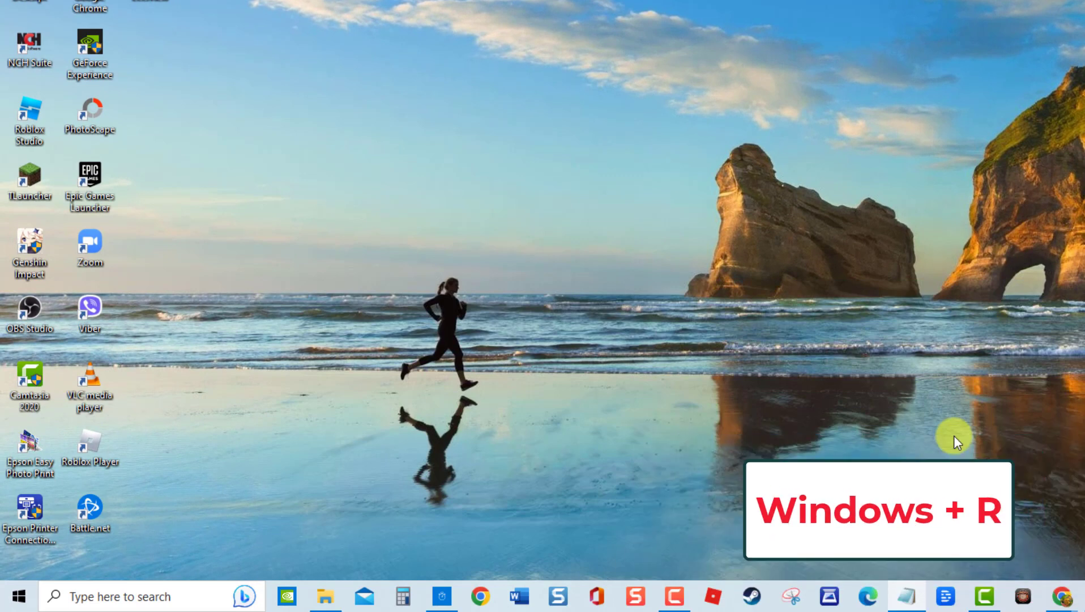
Step: Launch Device Manager with devmgmt.msc from the Run box
key(super+r)
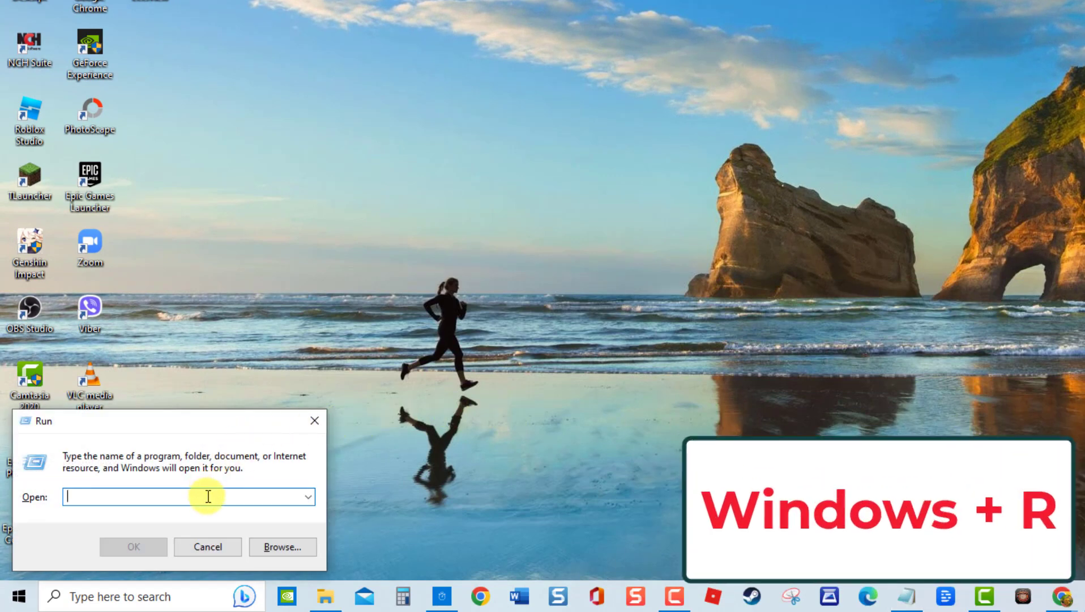
text(devmgmt.msc)
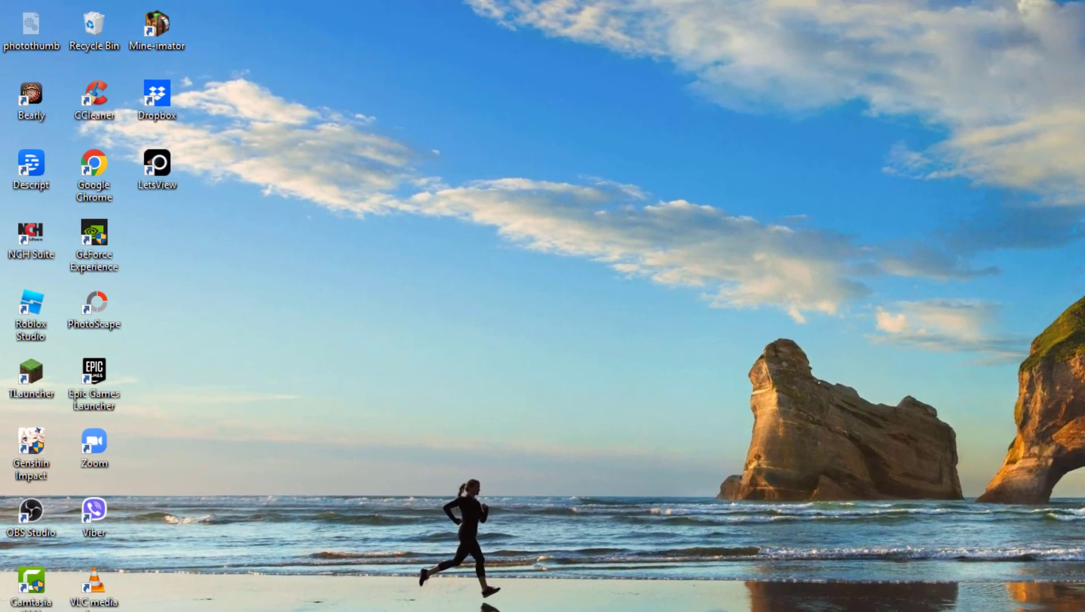
key(Return)
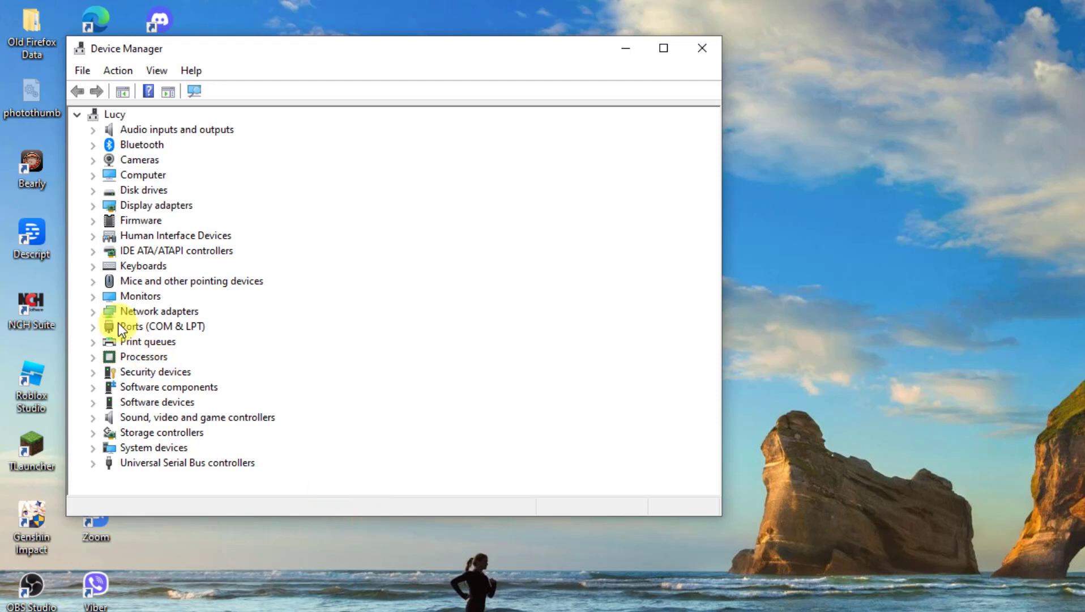
Step: Untick 'Allow this device to wake the computer' for the TUF GAMING M5 keyboard and confirm
click(93, 269)
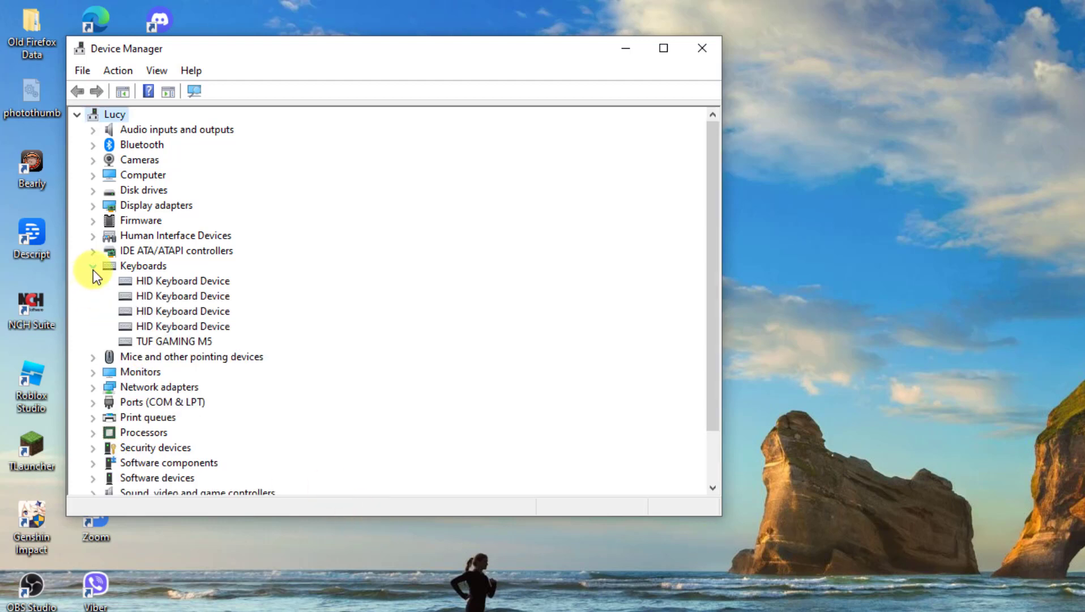
right_click(175, 340)
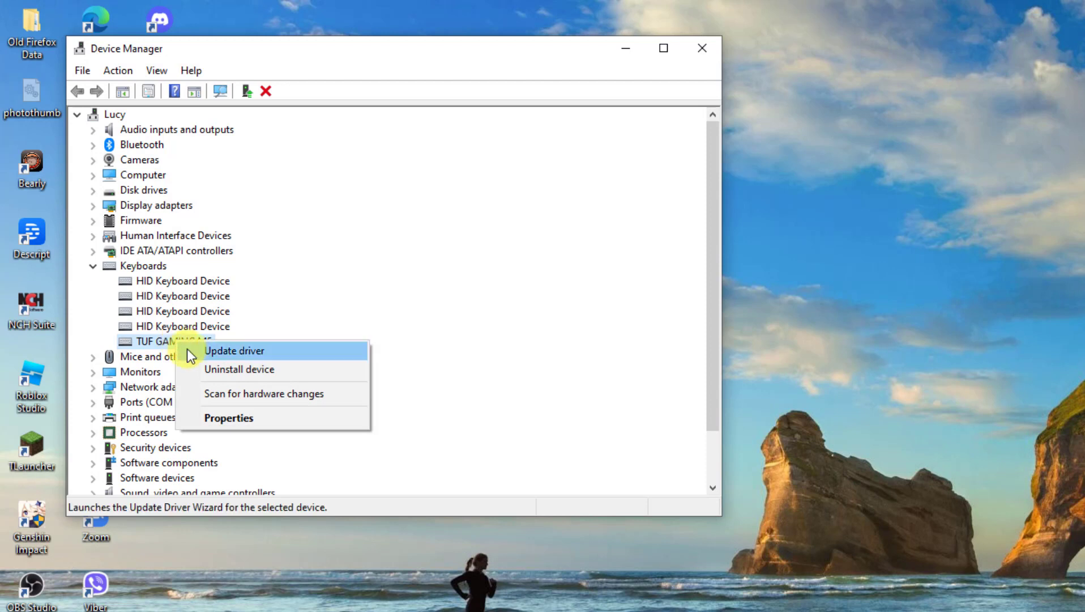
click(253, 420)
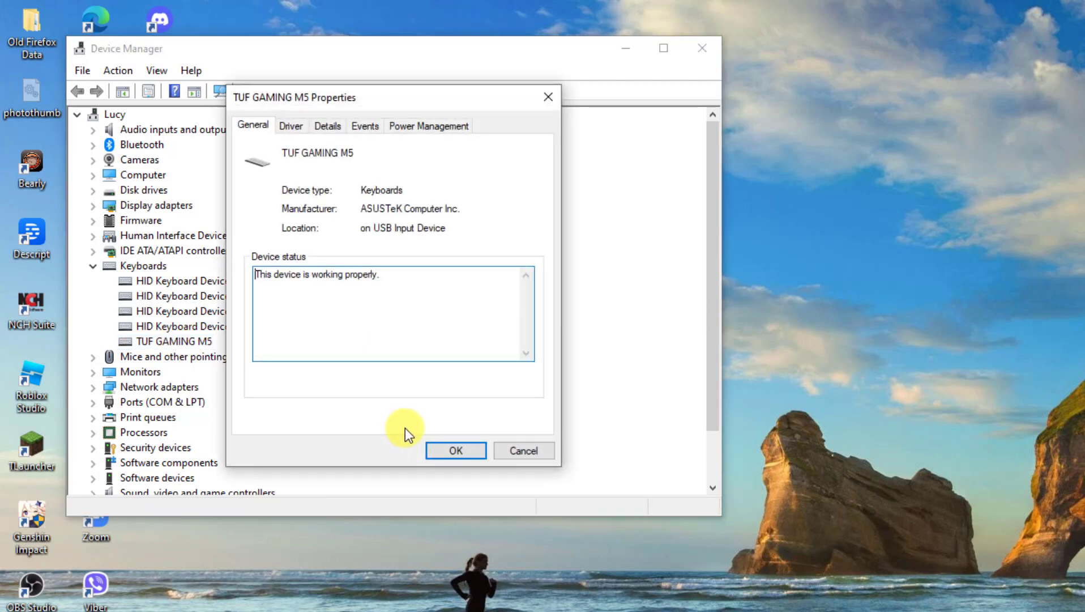
click(409, 124)
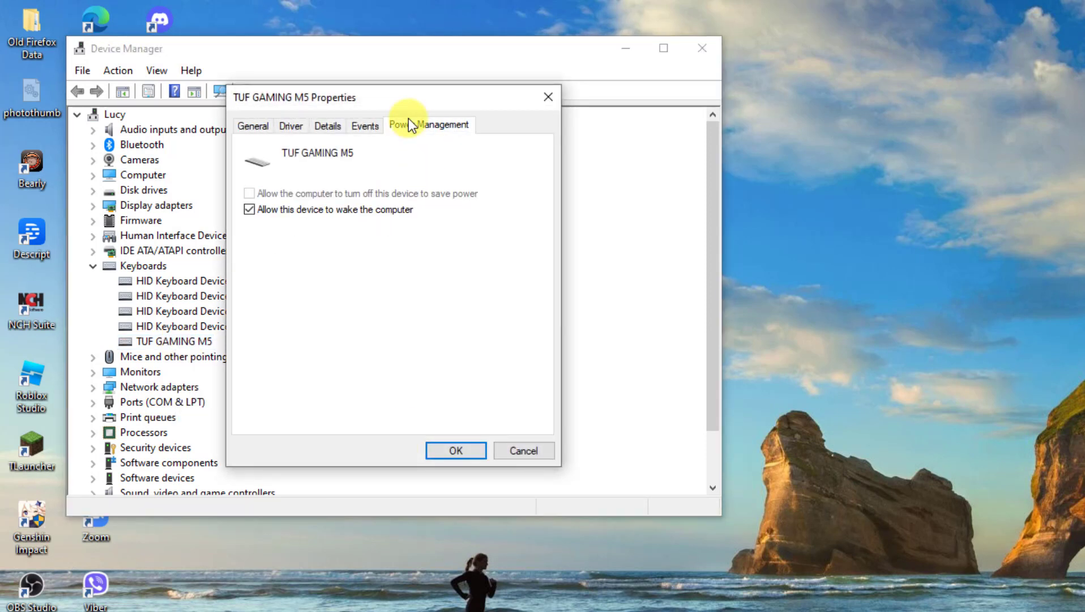
click(299, 213)
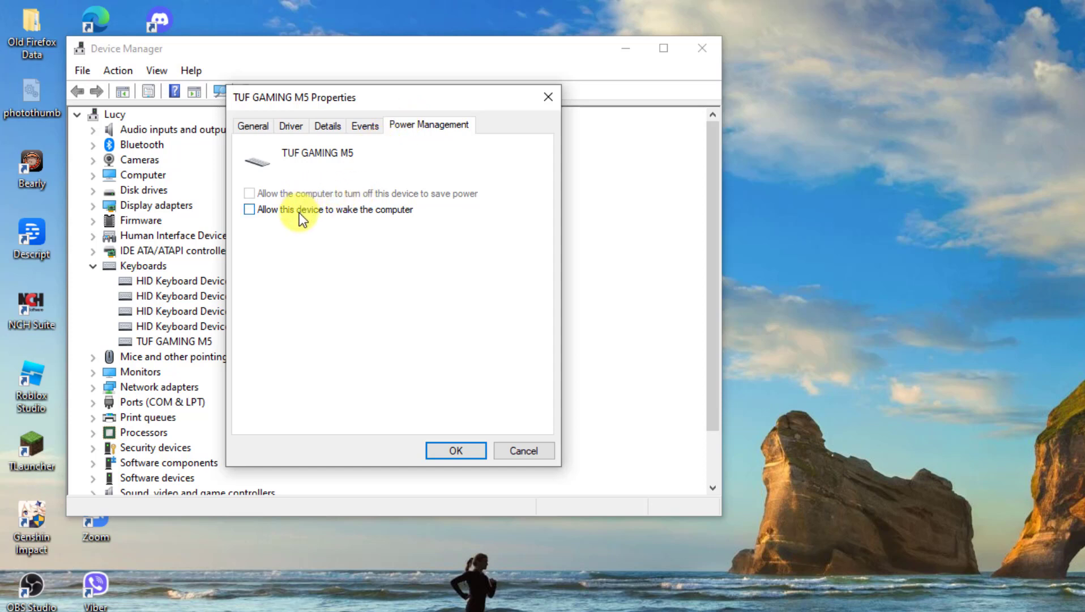
click(462, 450)
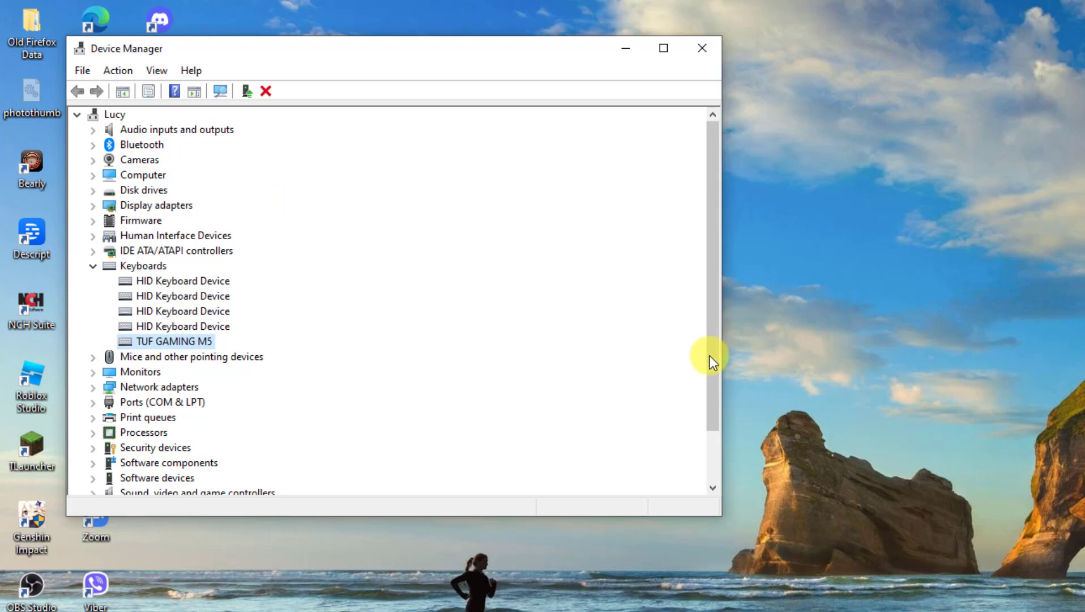
Step: Untick 'Allow the computer to turn off this device' for the first USB Root Hub (USB 3.0)
drag(711, 359, 708, 419)
click(91, 479)
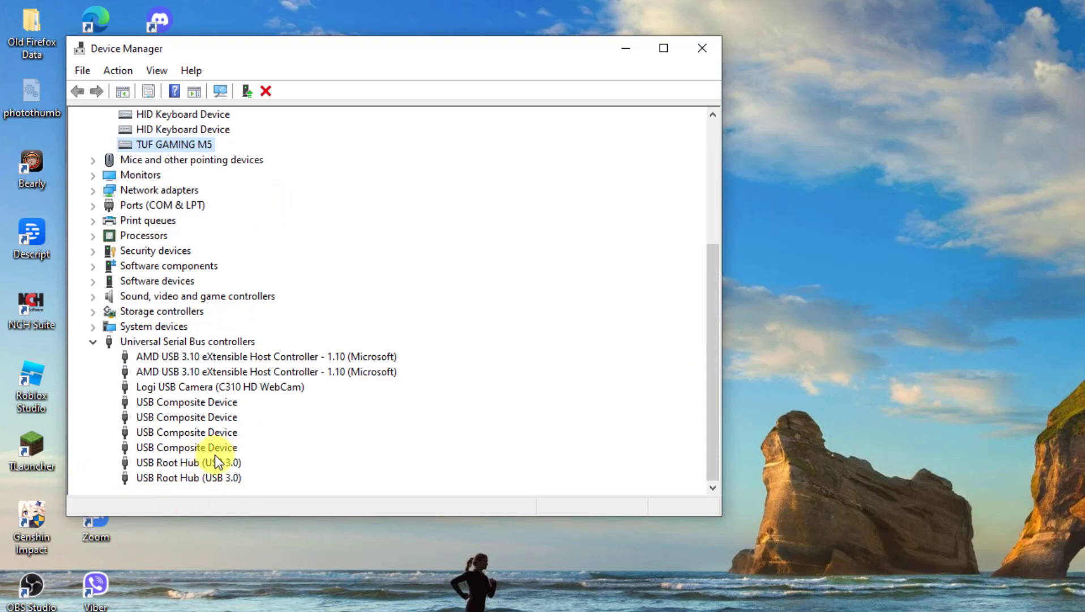
right_click(198, 464)
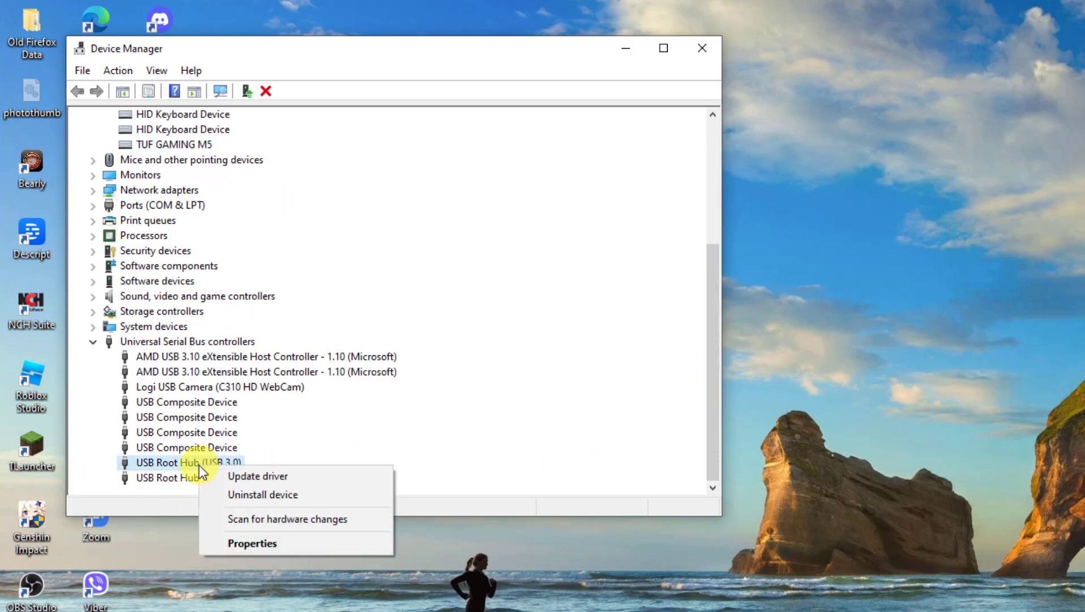
click(268, 543)
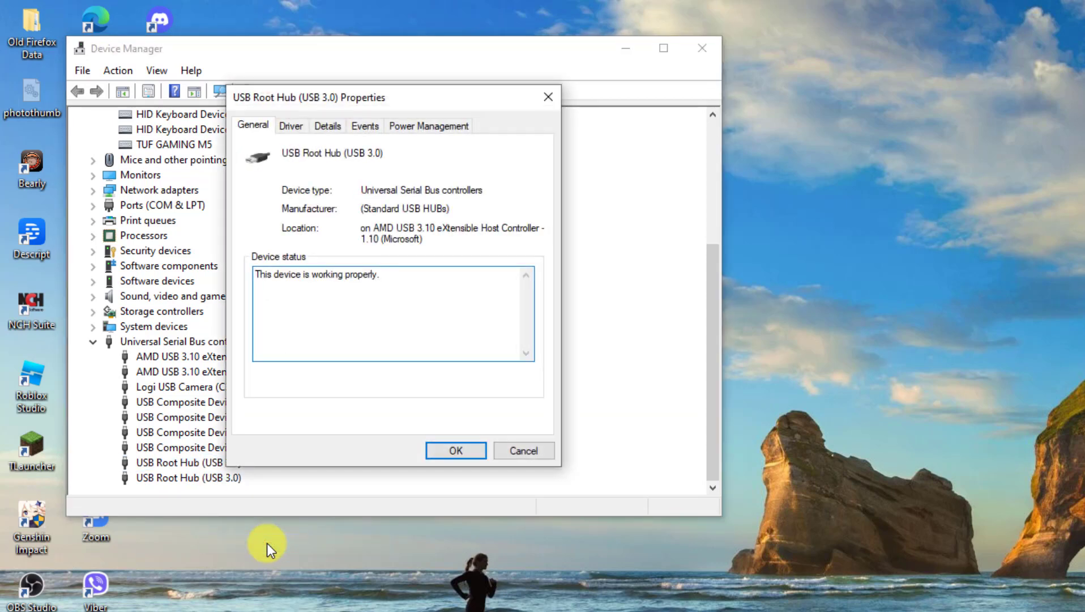
click(432, 125)
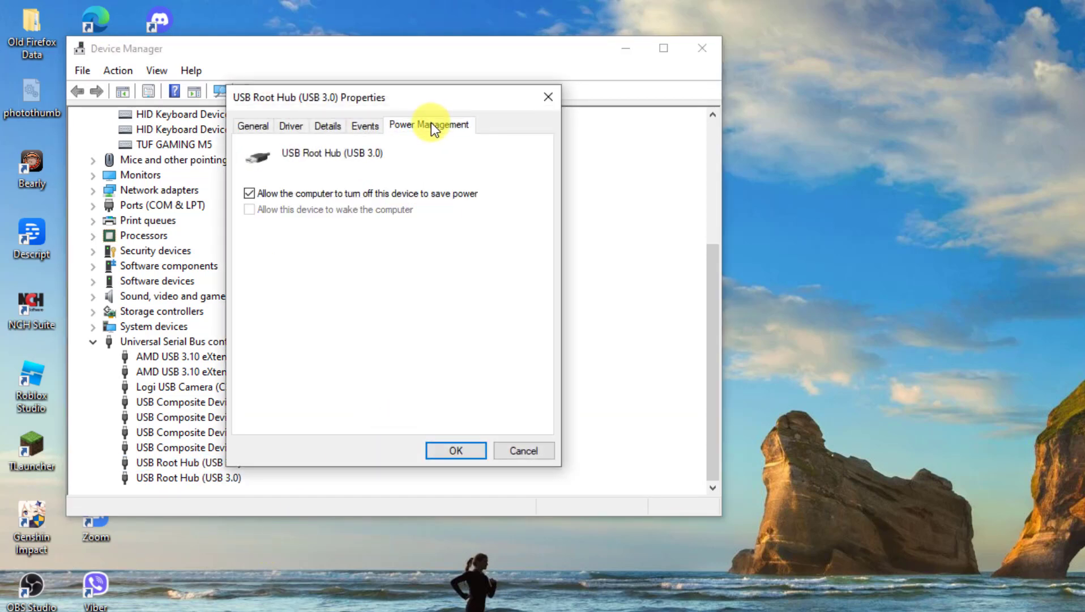
click(354, 195)
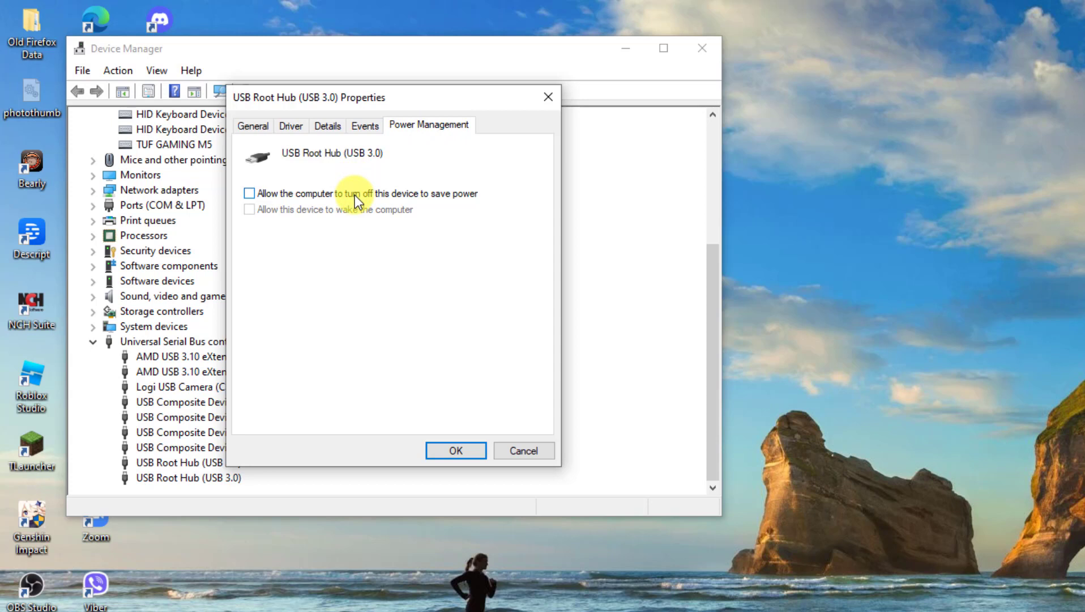
click(469, 447)
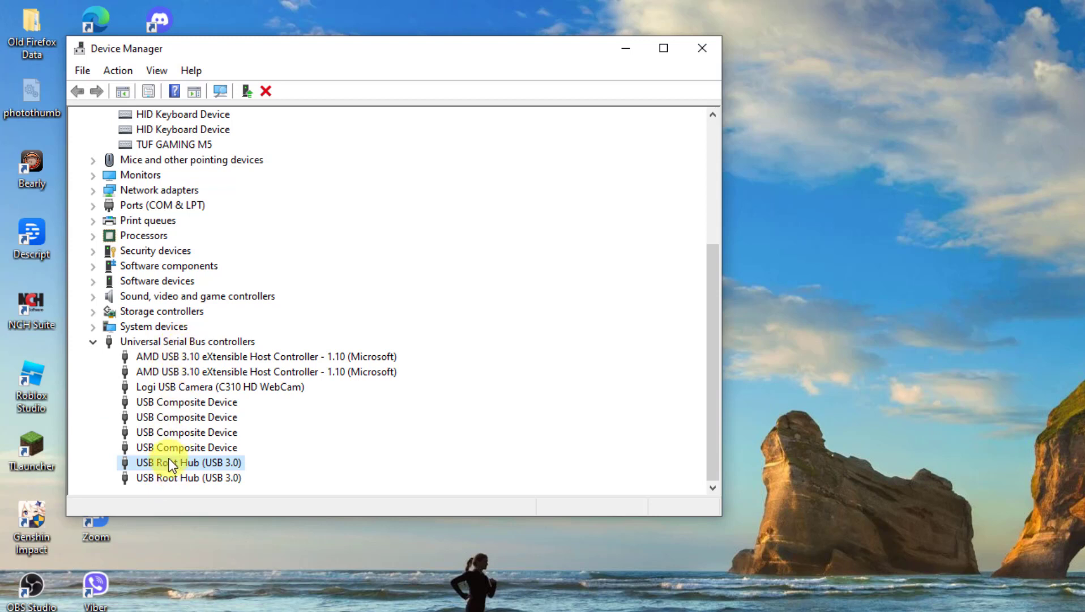
Step: Dismiss the USB Root Hub menu and exit Device Manager
right_click(211, 464)
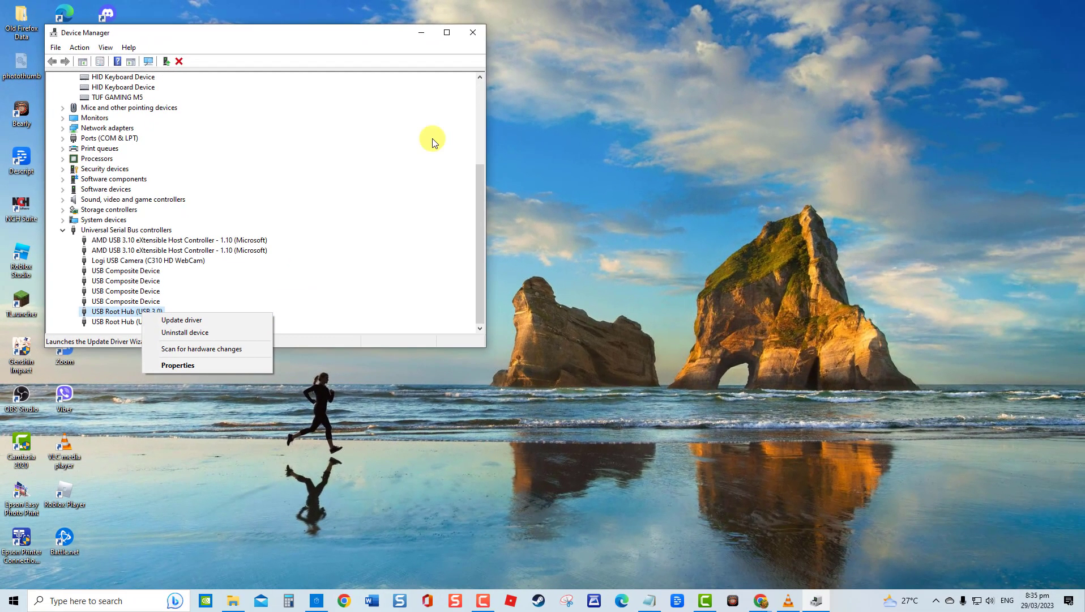
click(469, 34)
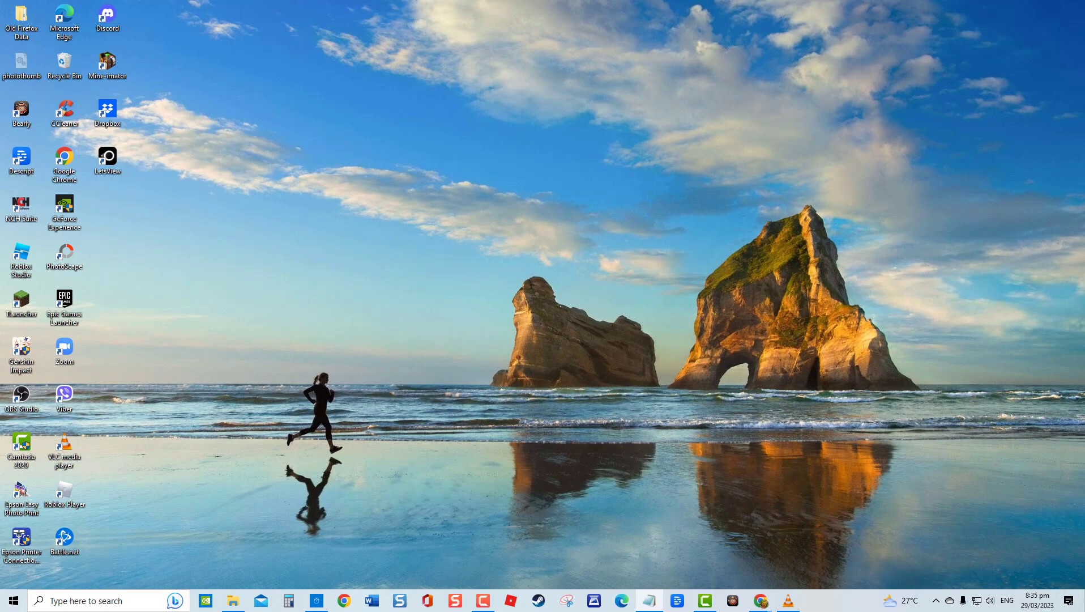